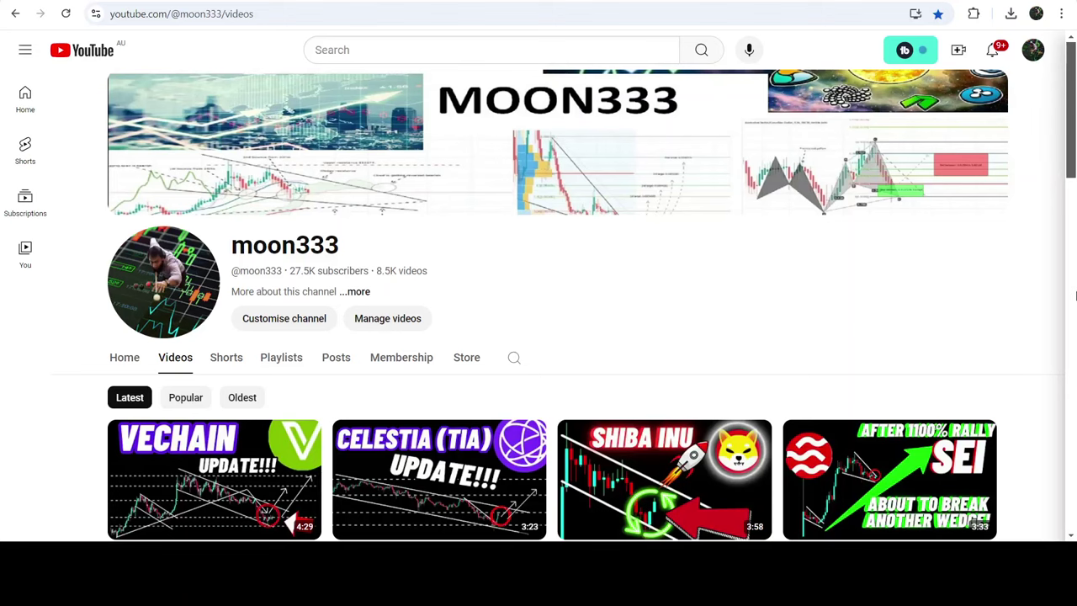
Scroll the channel's Videos tab down to the Algorand (ALGO) Crypto Coin Update thumbnail
left_click_drag(1074, 96, 1074, 346)
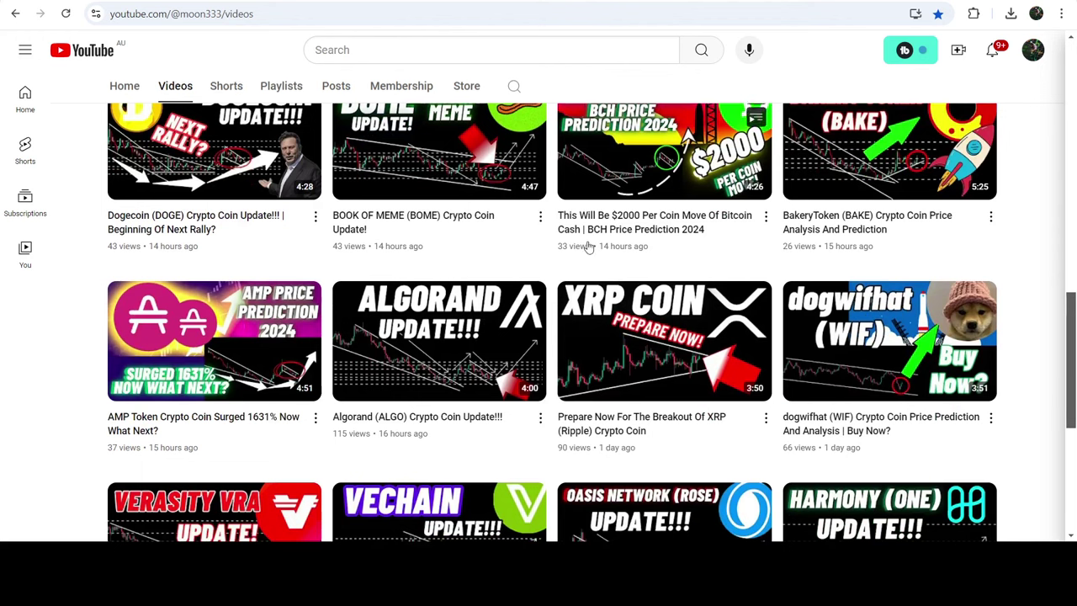
mouse_move(275, 328)
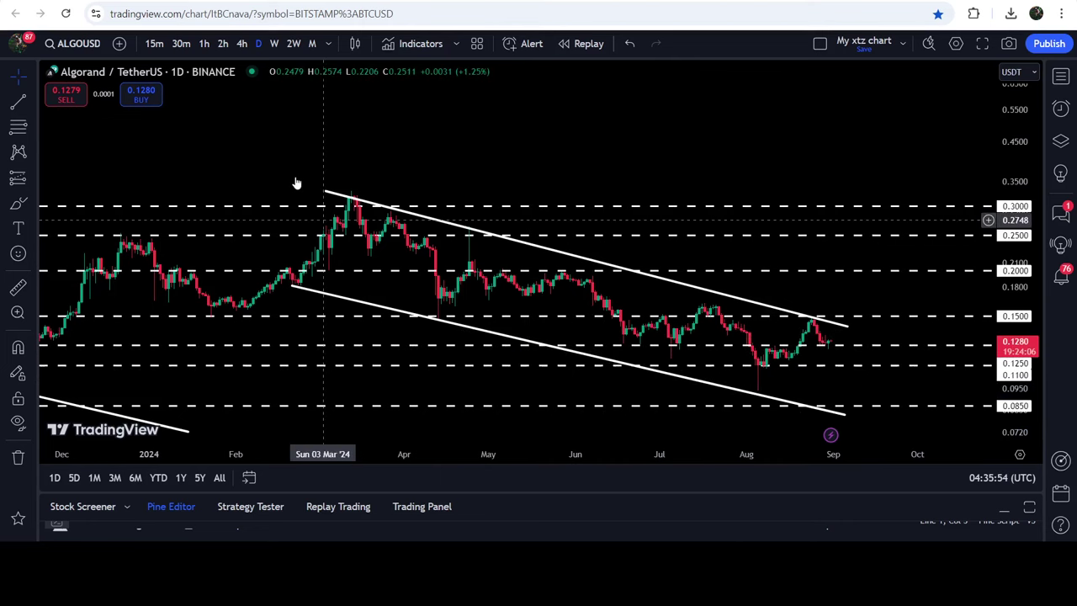
Set ALGO/USDT to weekly candles and rescale and pan to frame both falling channels
left_click(276, 44)
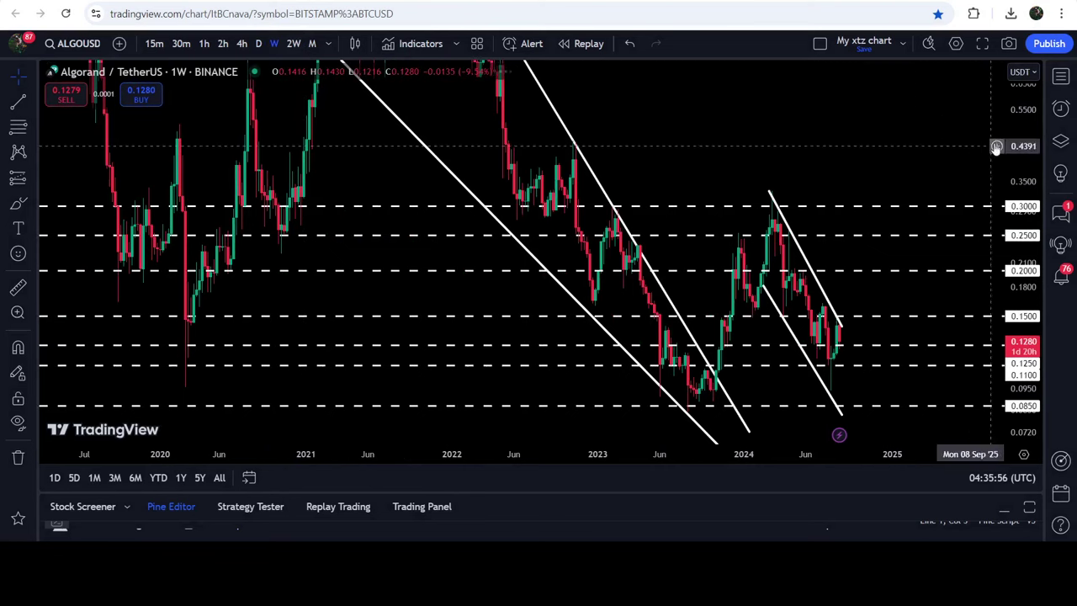
left_click_drag(1031, 135, 1027, 326)
left_click_drag(595, 146, 531, 173)
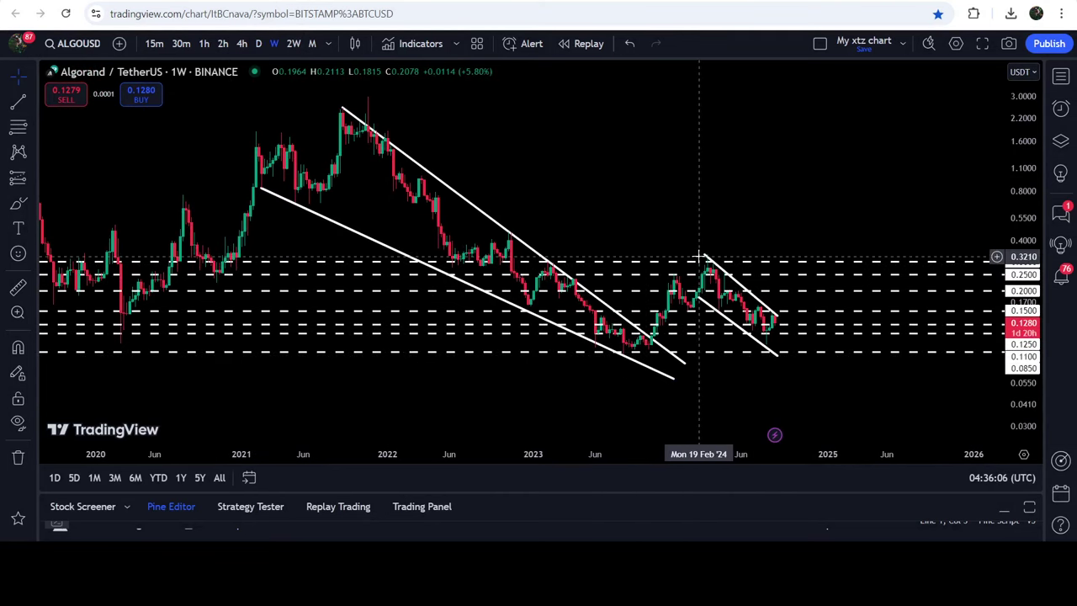
scroll(768, 228, "right", 3)
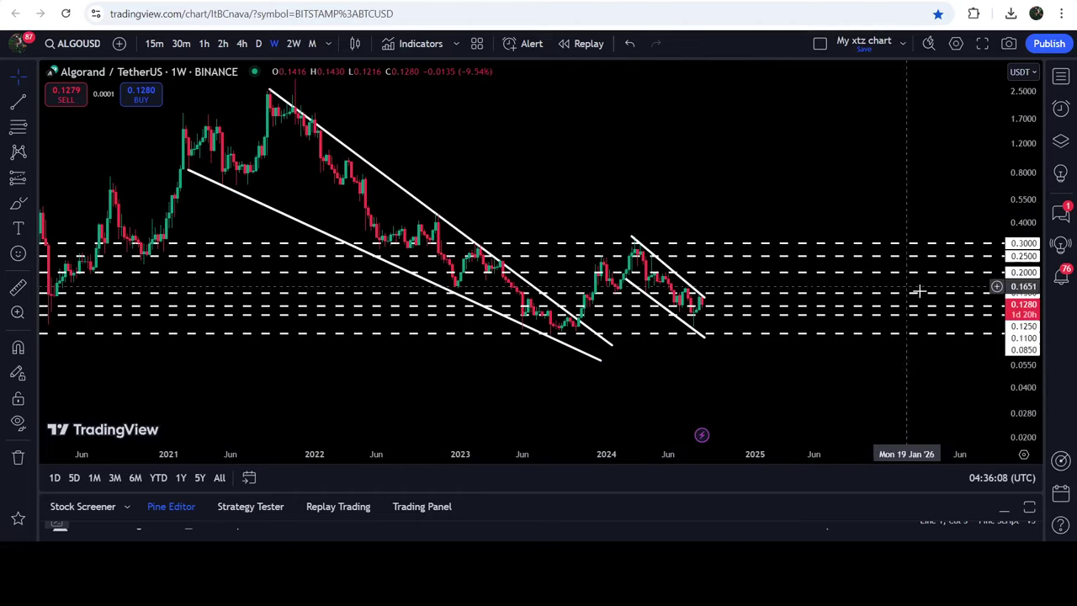
left_click_drag(1009, 357, 1014, 308)
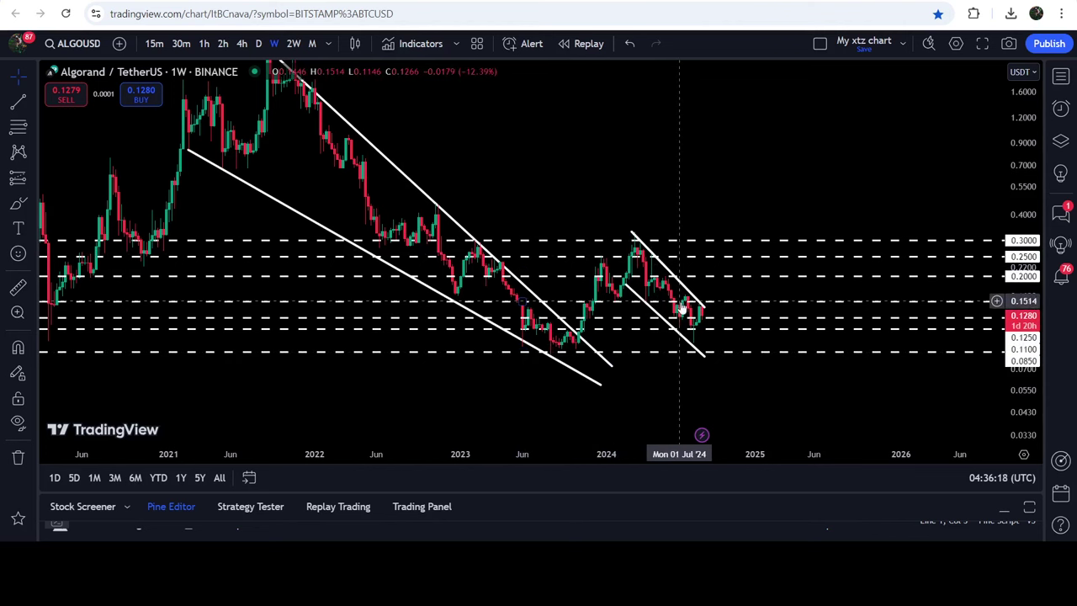
Draw a Fib retracement from the Aug '23 low, delete it, and return to daily candles
left_click(550, 356)
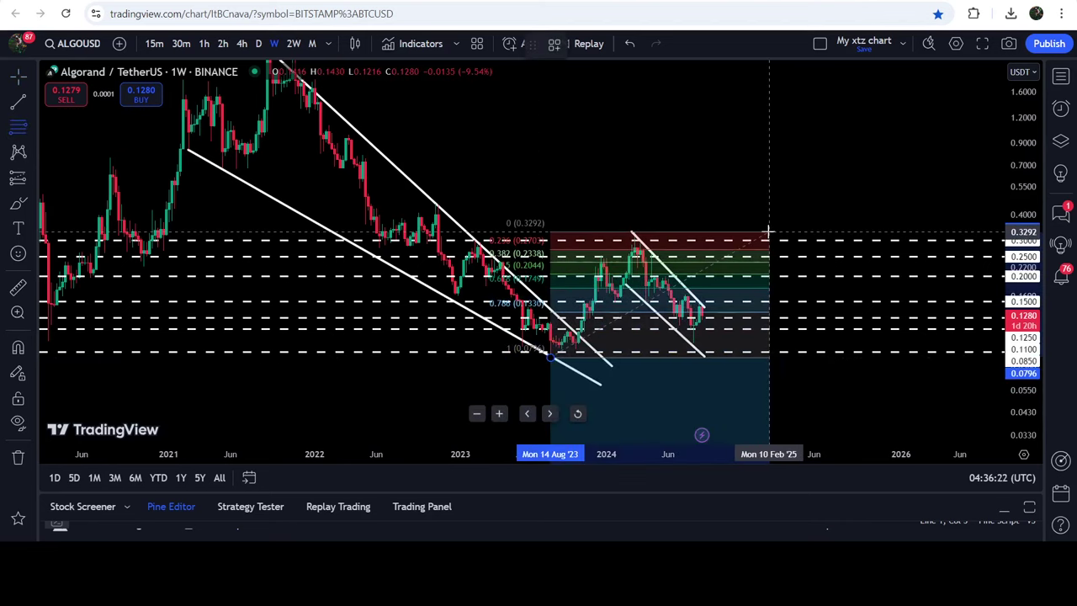
left_click(768, 230)
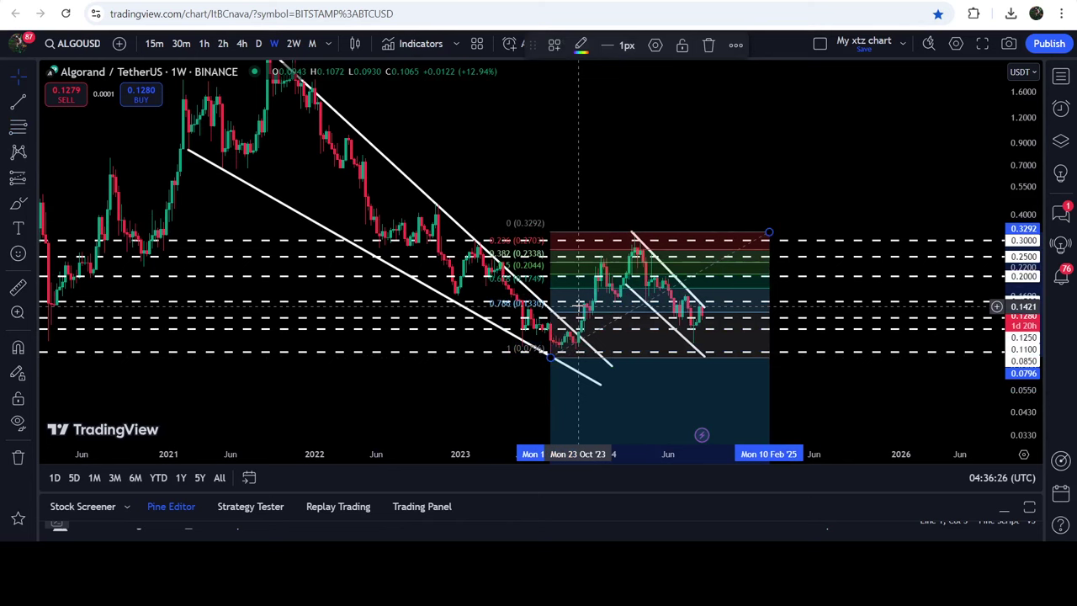
key("Delete")
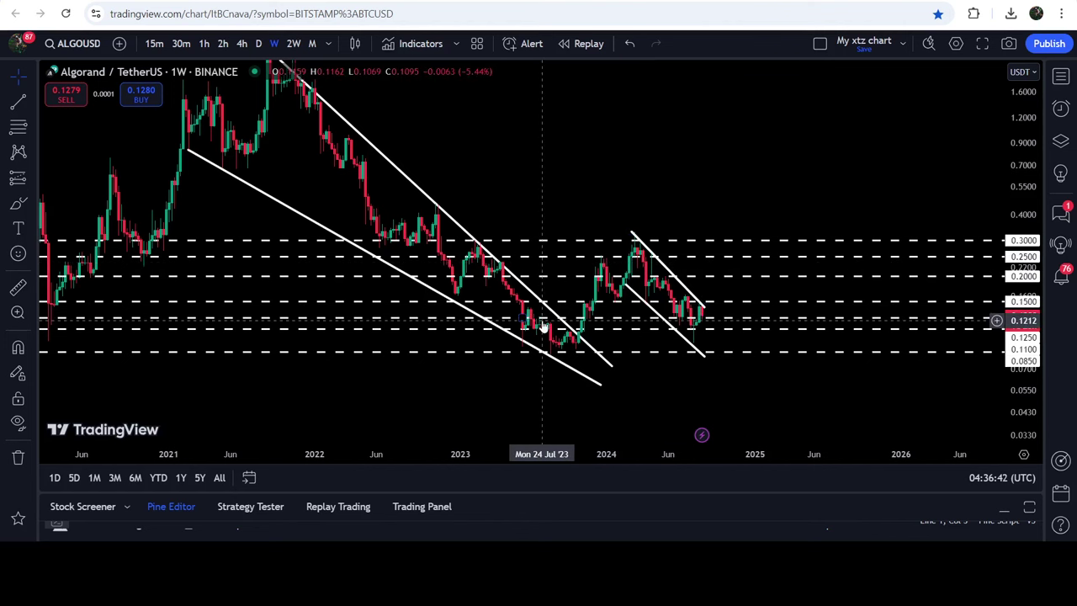
left_click_drag(481, 110, 490, 182)
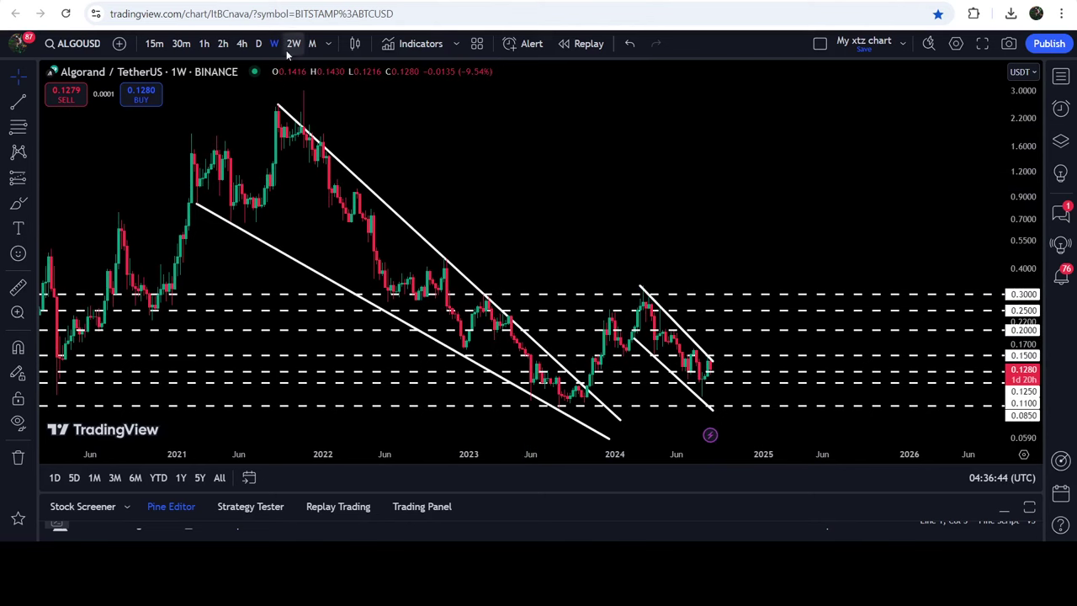
left_click(260, 44)
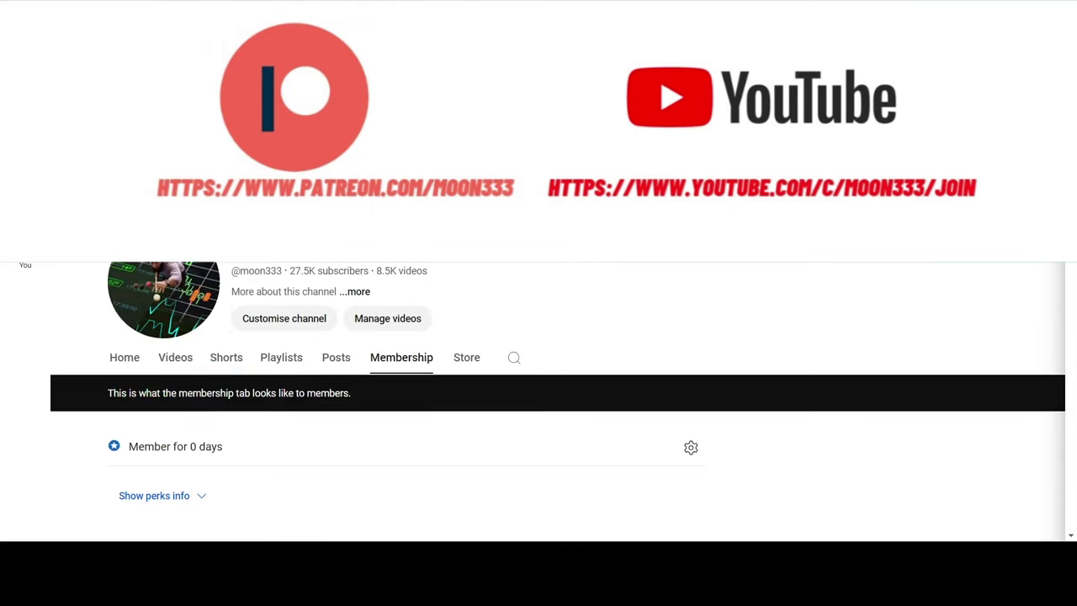
Scroll down the Membership tab through the members-only coin update posts
scroll(403, 399, "down", 20)
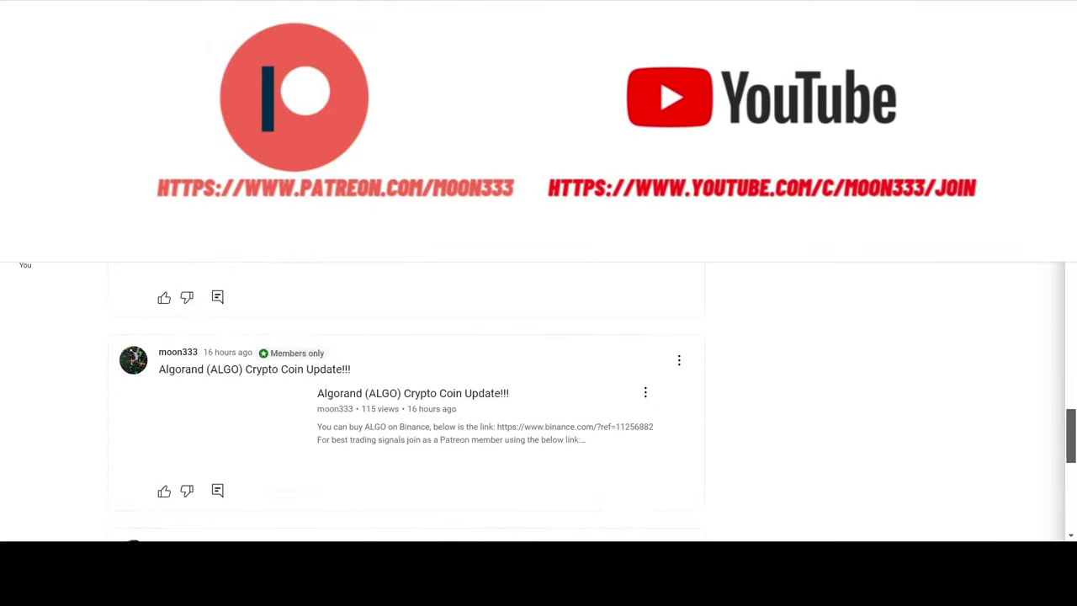
scroll(1057, 529, "down", 1)
left_click_drag(1072, 461, 1073, 503)
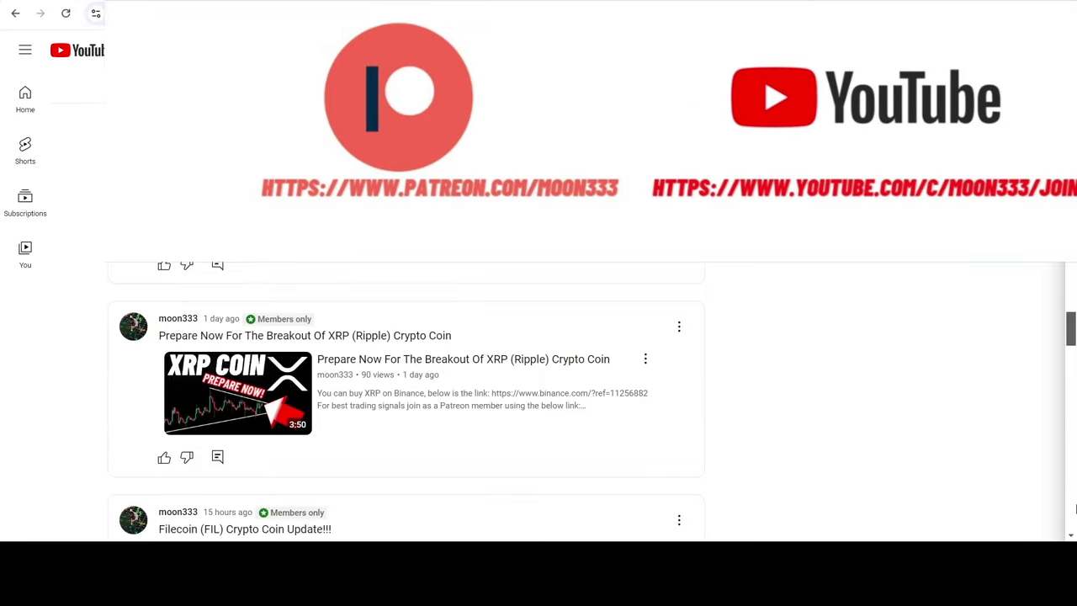
left_click_drag(1073, 287, 1072, 386)
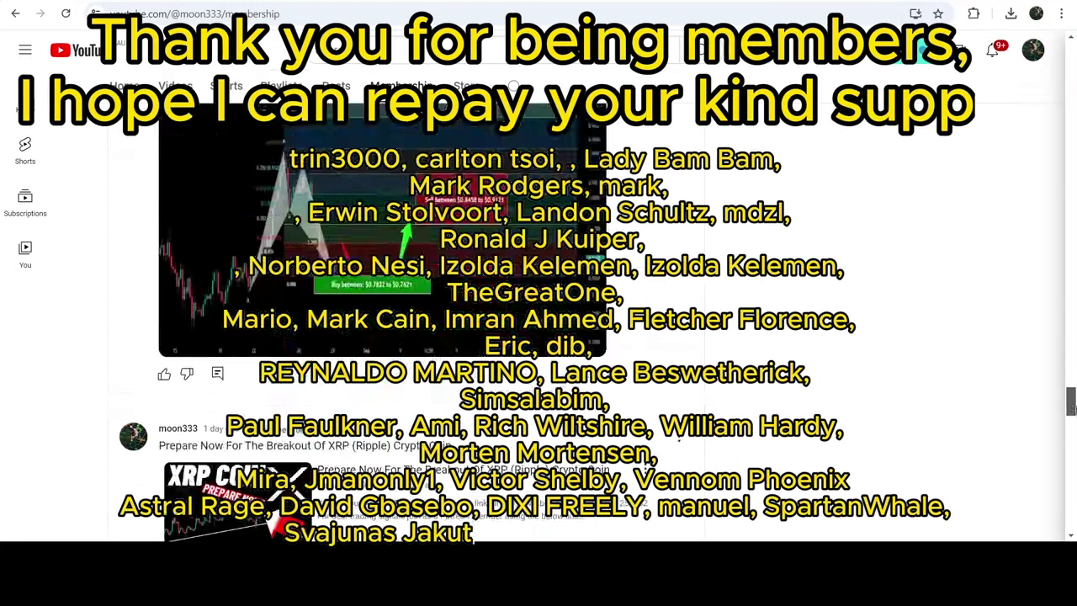
left_click_drag(1071, 402, 1071, 504)
scroll(797, 292, "down", 8)
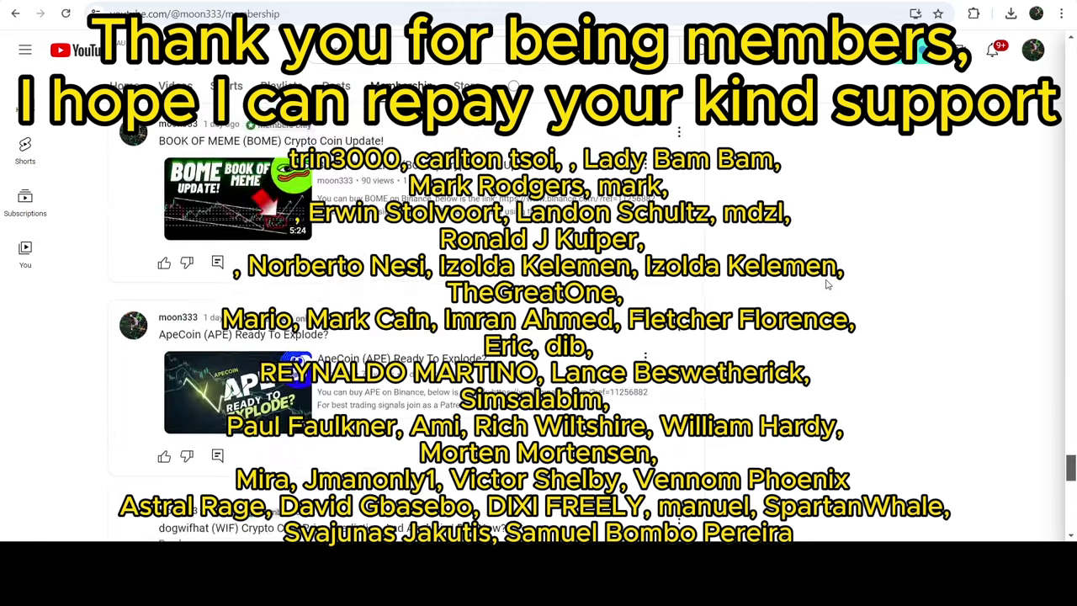
scroll(797, 291, "down", 12)
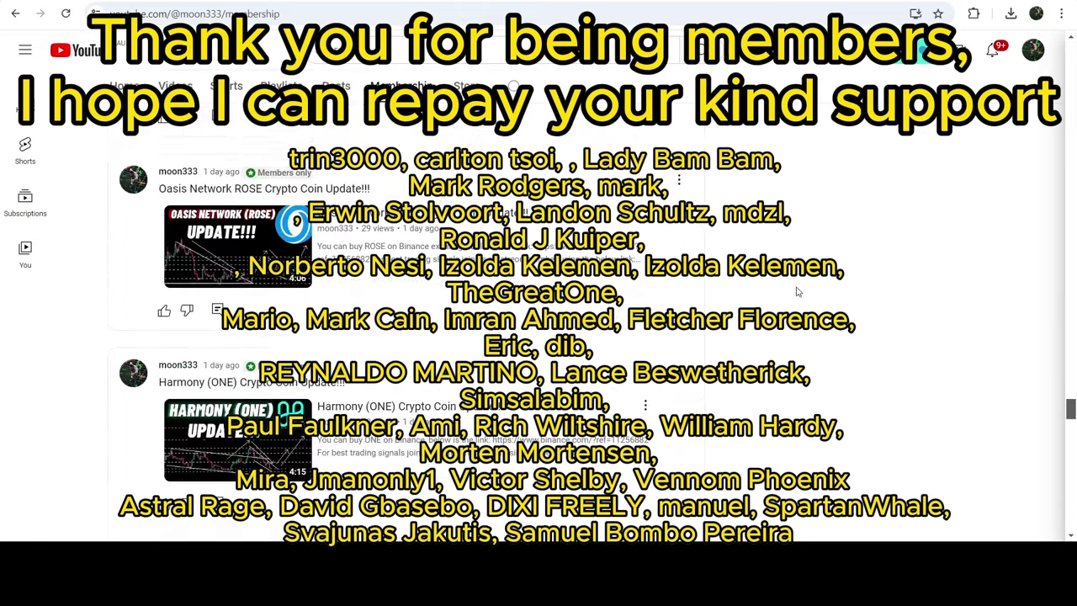
scroll(1012, 376, "down", 10)
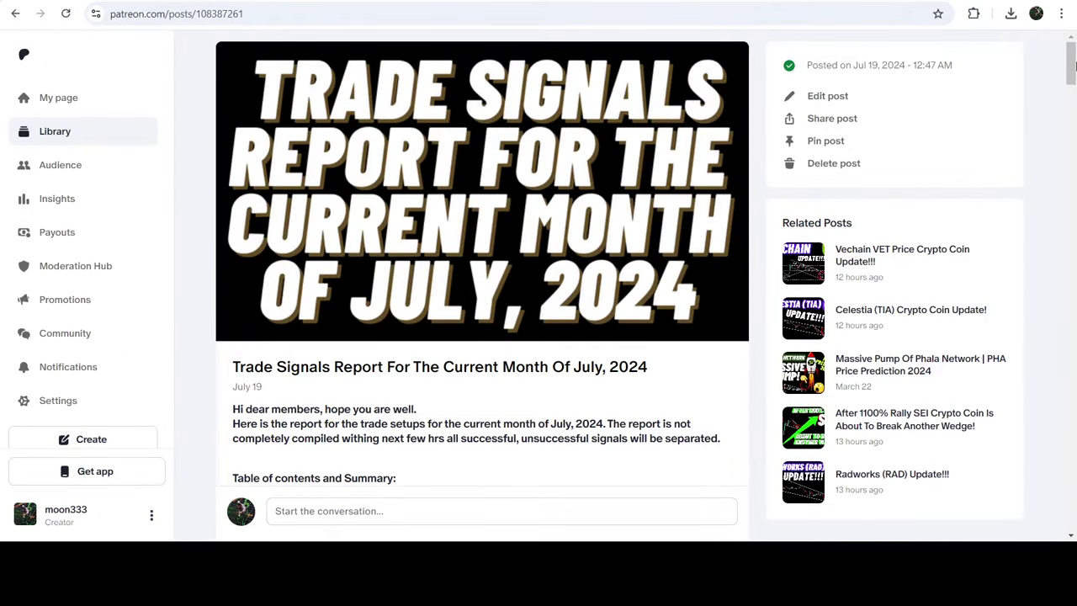
Open the FXS idea from the July 2024 Trade Signals Report's link list
left_click_drag(1074, 66, 1074, 148)
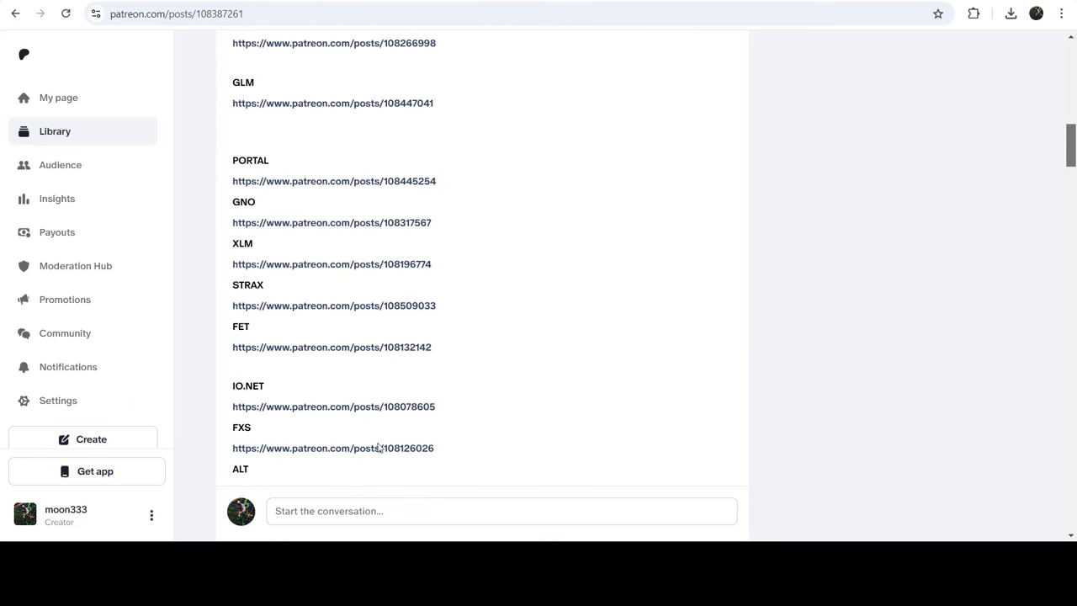
left_click(467, 114)
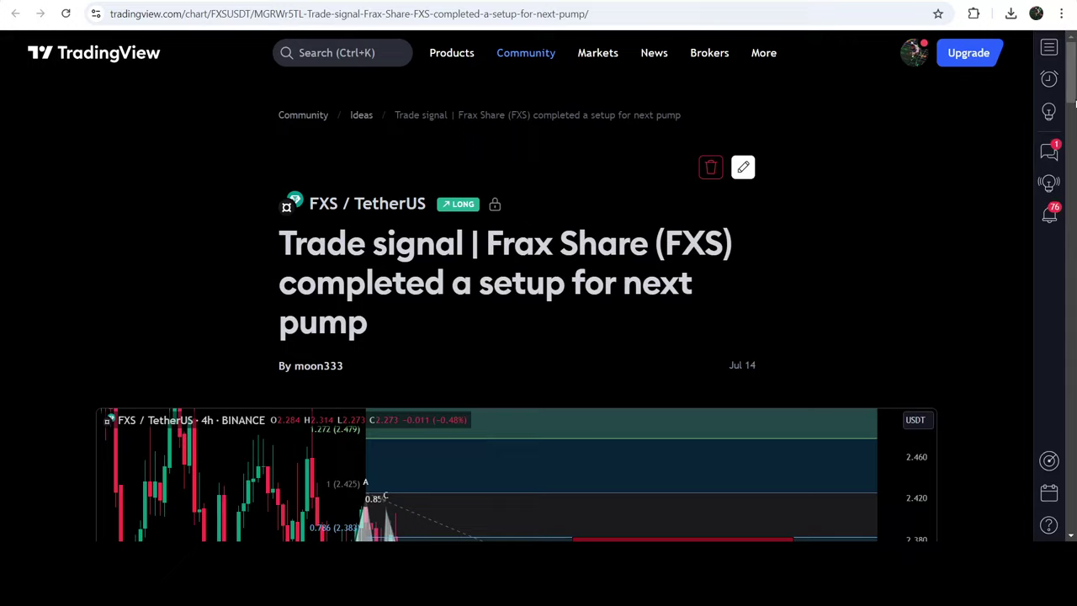
Review the FXS Buy $2.27–$2.22 and Sell $2.30–$2.38 levels, then return to the ALGO chart
scroll(1074, 101, "down", 13)
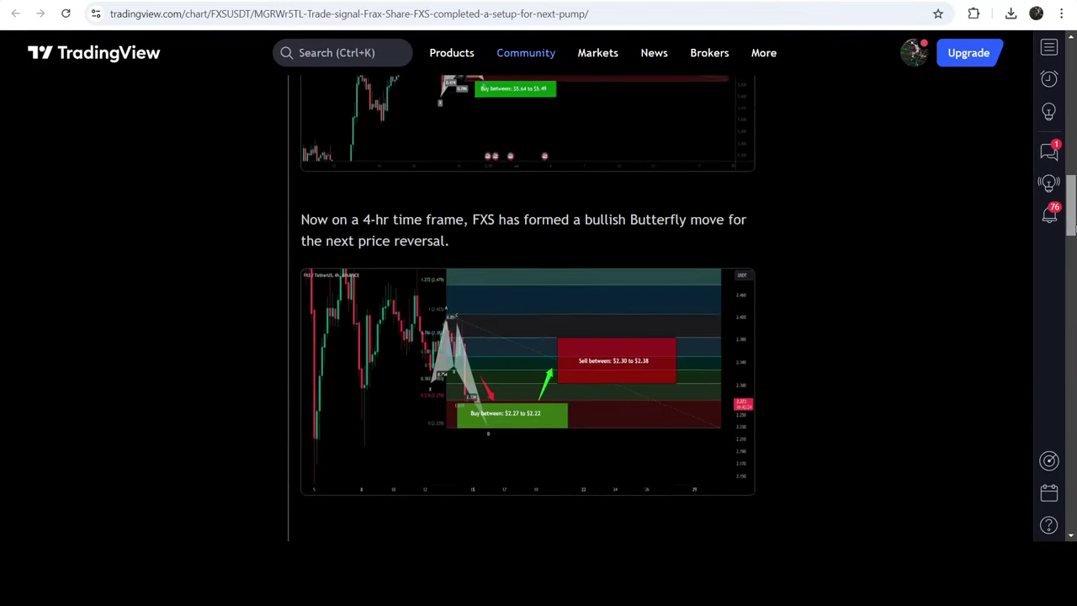
scroll(625, 236, "down", 4)
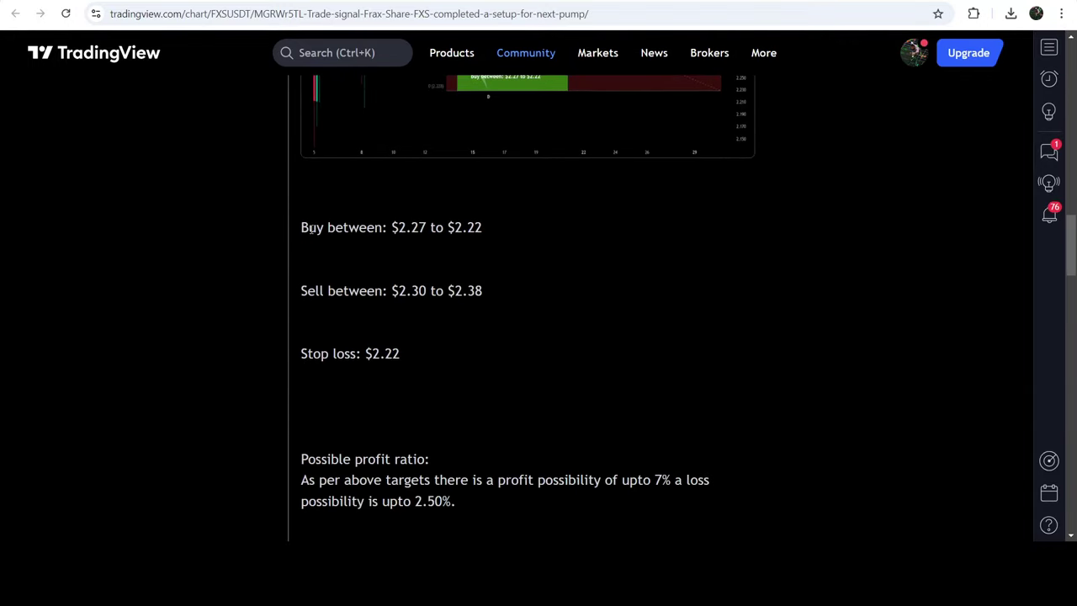
left_click_drag(301, 228, 471, 249)
left_click_drag(307, 292, 421, 327)
left_click_drag(313, 354, 328, 354)
scroll(538, 307, "up", 10)
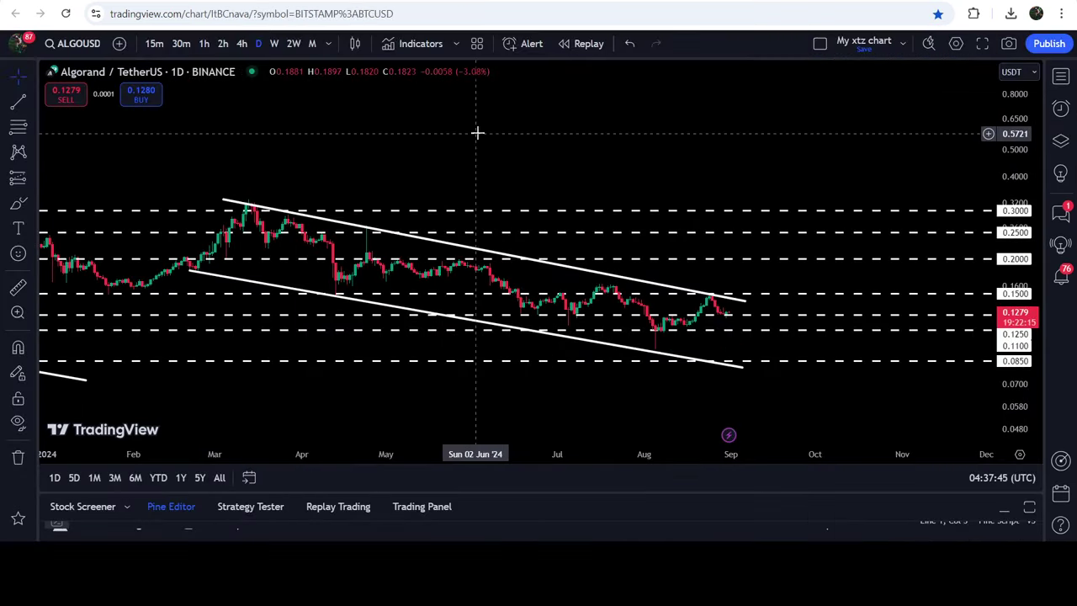
scroll(403, 169, "down", 2)
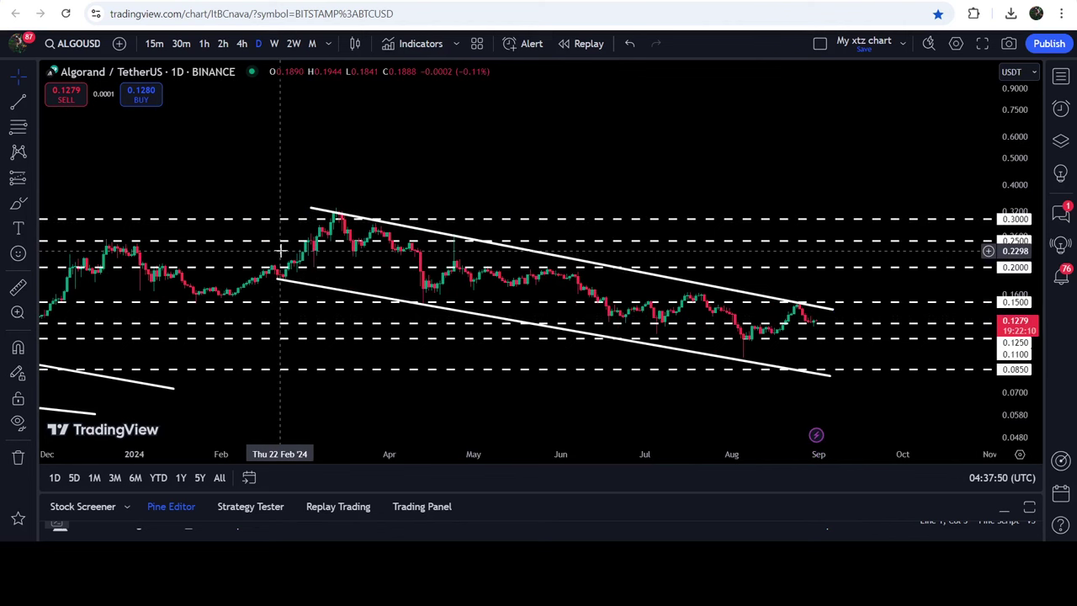
left_click(19, 204)
mouse_move(258, 240)
left_mouse_down()
mouse_move(282, 285)
mouse_move(326, 220)
mouse_move(385, 224)
mouse_move(416, 245)
mouse_move(427, 301)
mouse_move(459, 244)
mouse_move(482, 285)
mouse_move(610, 295)
mouse_move(655, 349)
mouse_move(689, 303)
mouse_move(748, 360)
mouse_move(801, 303)
mouse_move(787, 299)
left_mouse_up()
key("ctrl+z")
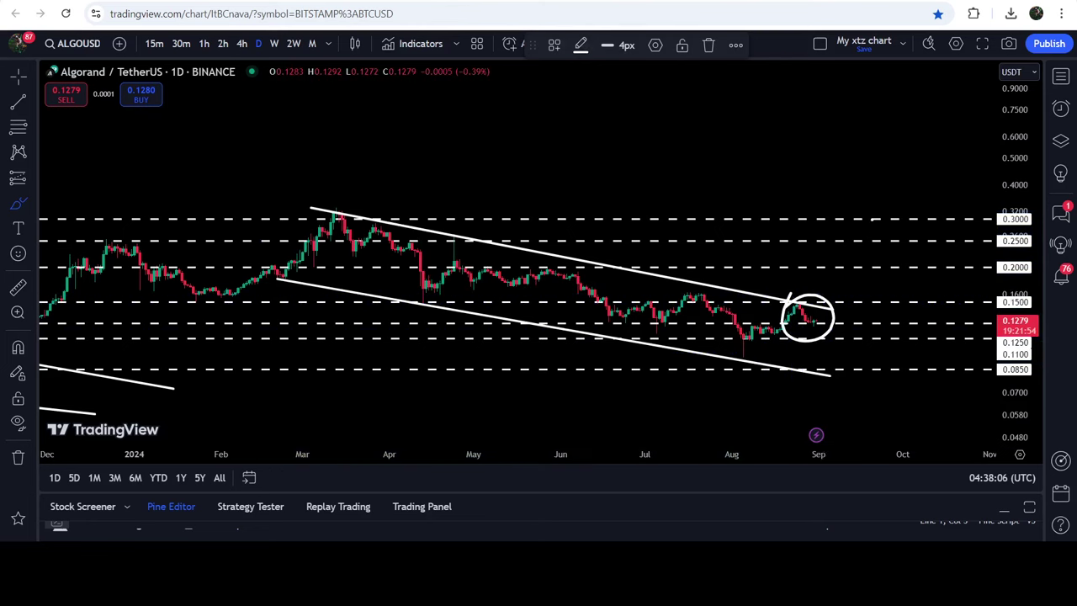
left_click_drag(832, 296, 870, 221)
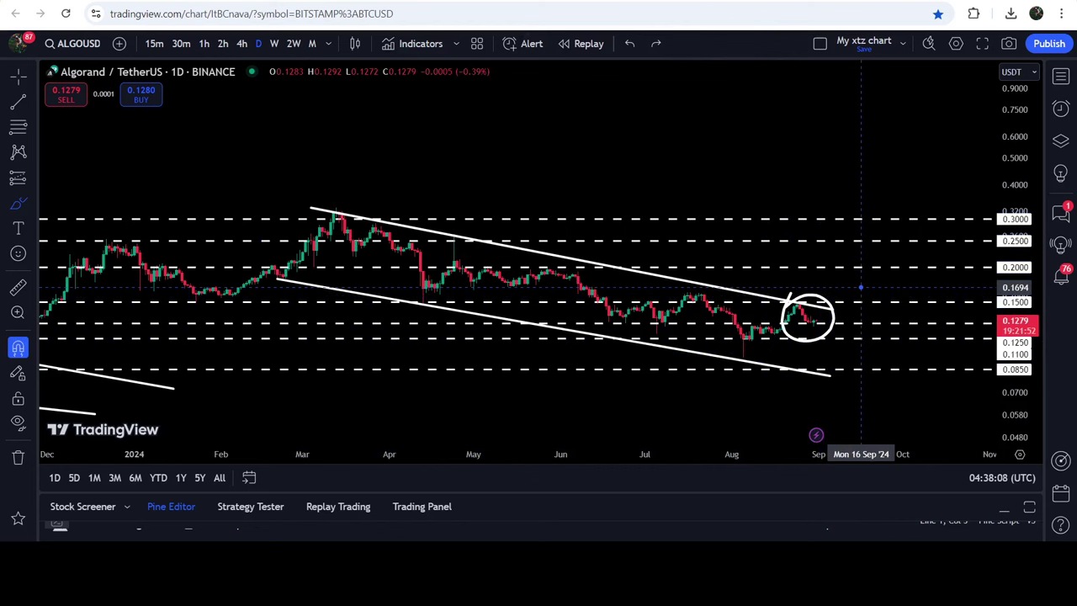
left_click_drag(915, 218, 858, 317)
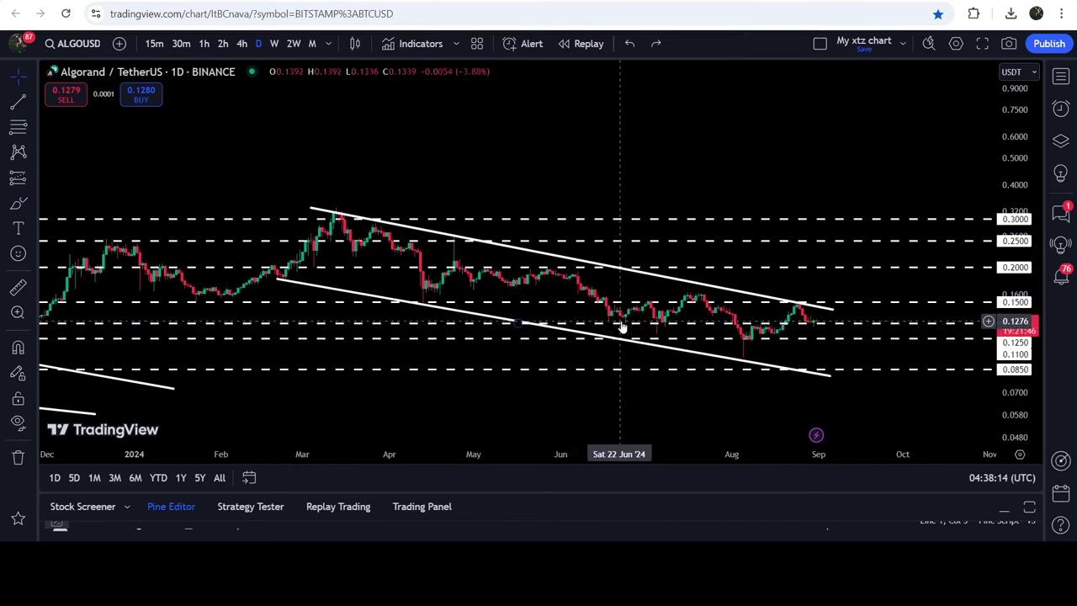
left_click_drag(389, 389, 763, 386)
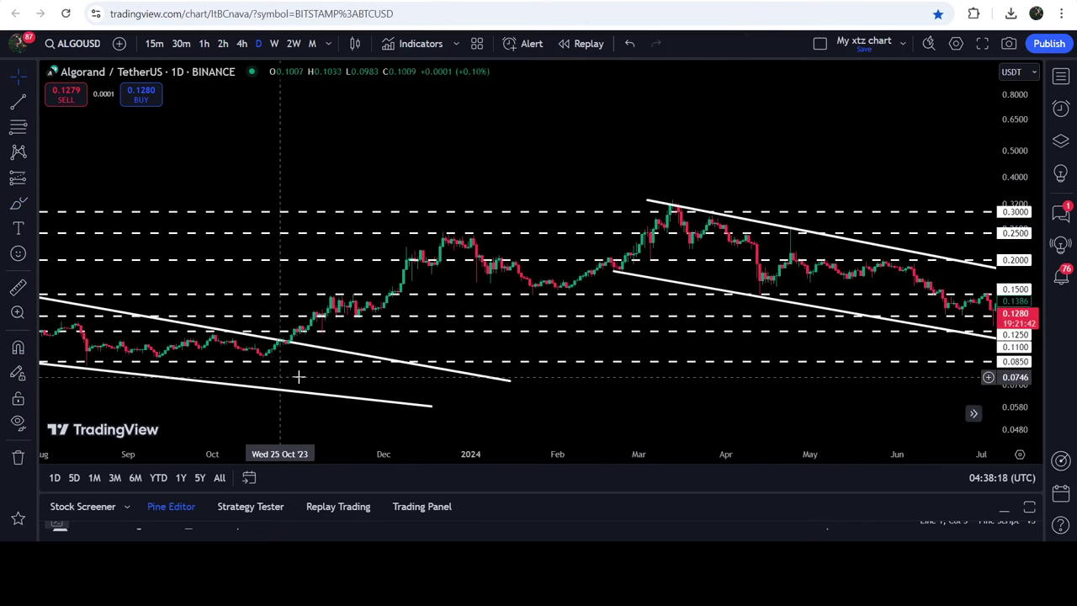
left_click_drag(298, 378, 483, 377)
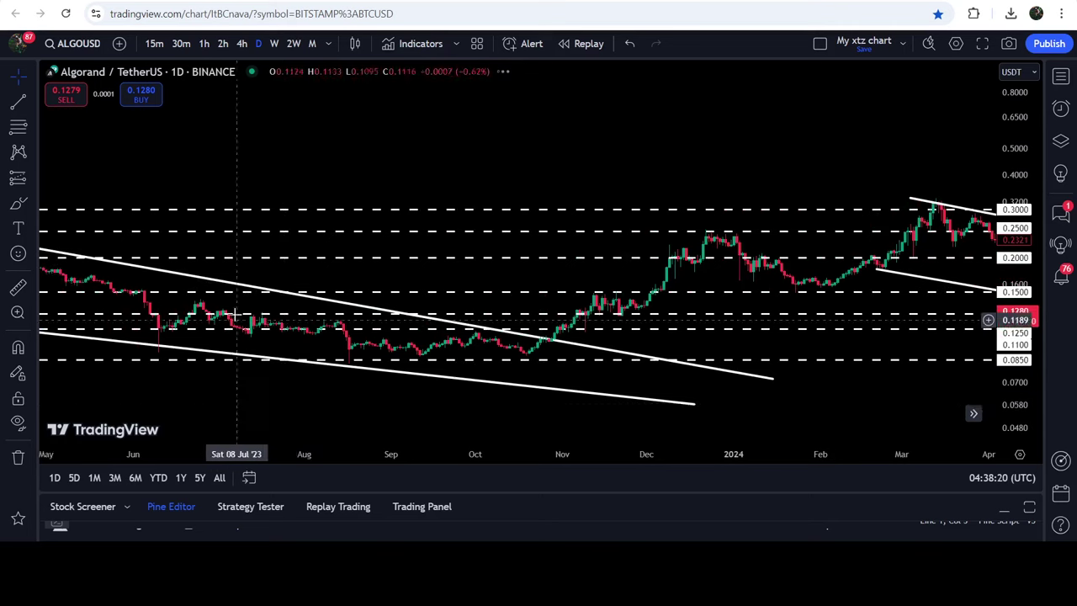
left_click_drag(760, 403, 228, 360)
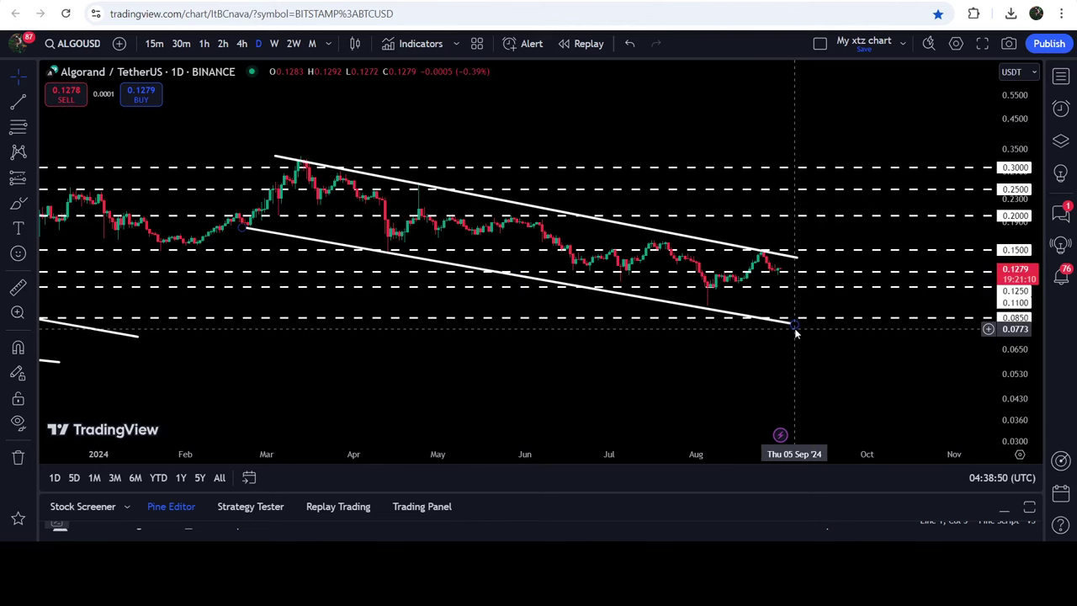
left_click_drag(794, 328, 839, 334)
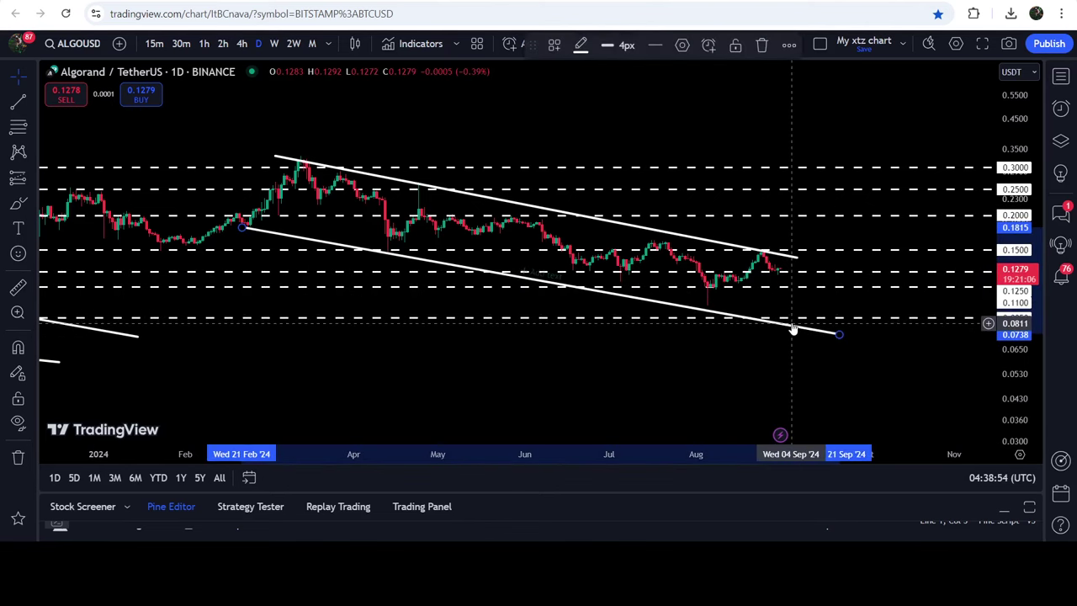
key("ctrl+z")
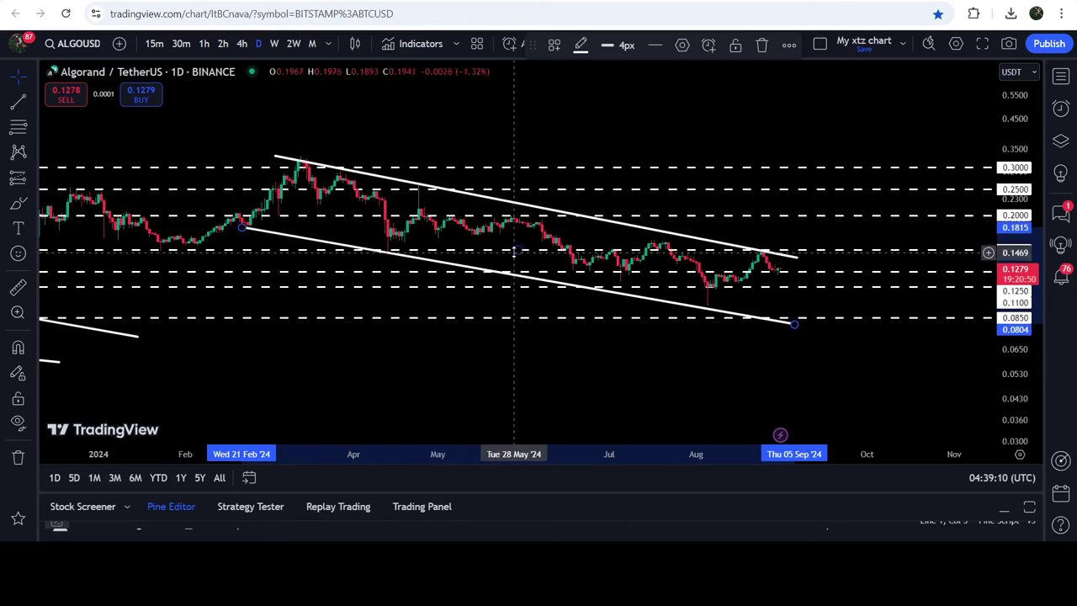
left_click(358, 196)
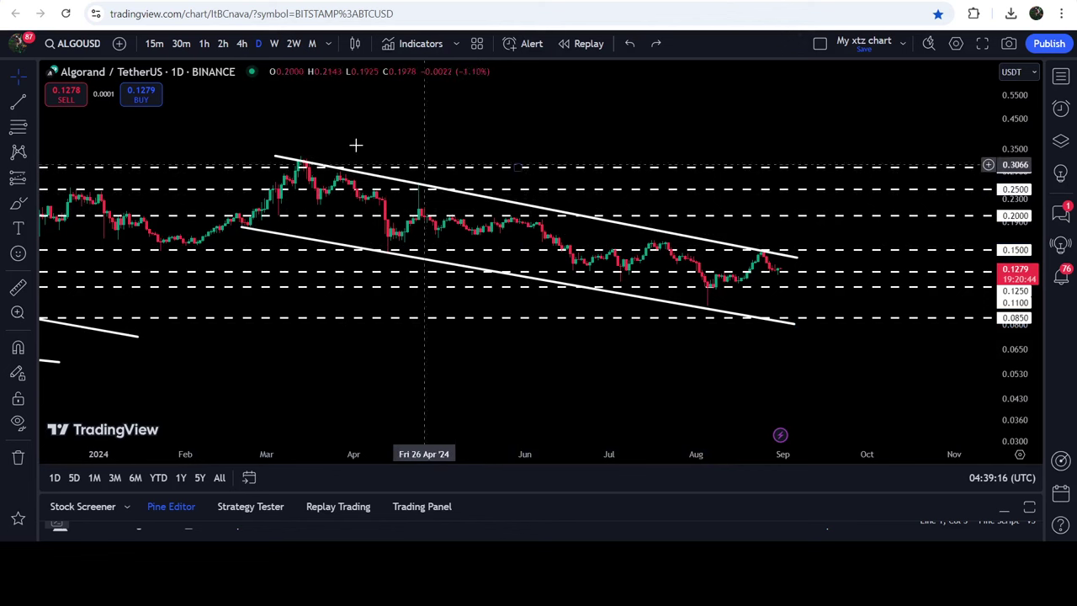
Put the Algorand chart on weekly candles, compress the price scale, and pan to the 2021 peak
left_click(274, 43)
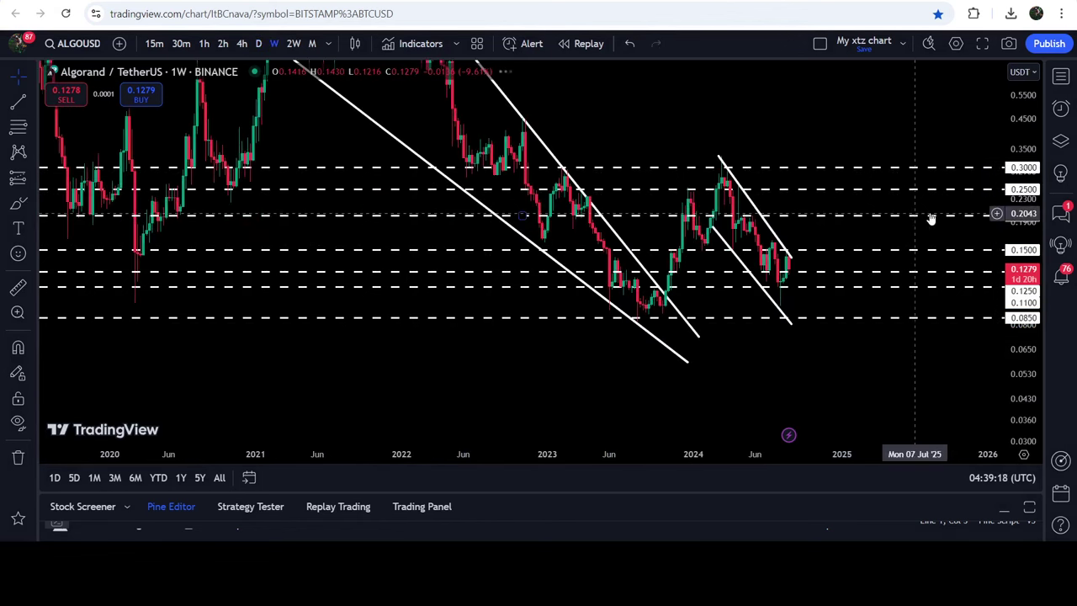
left_click_drag(1007, 189, 1010, 252)
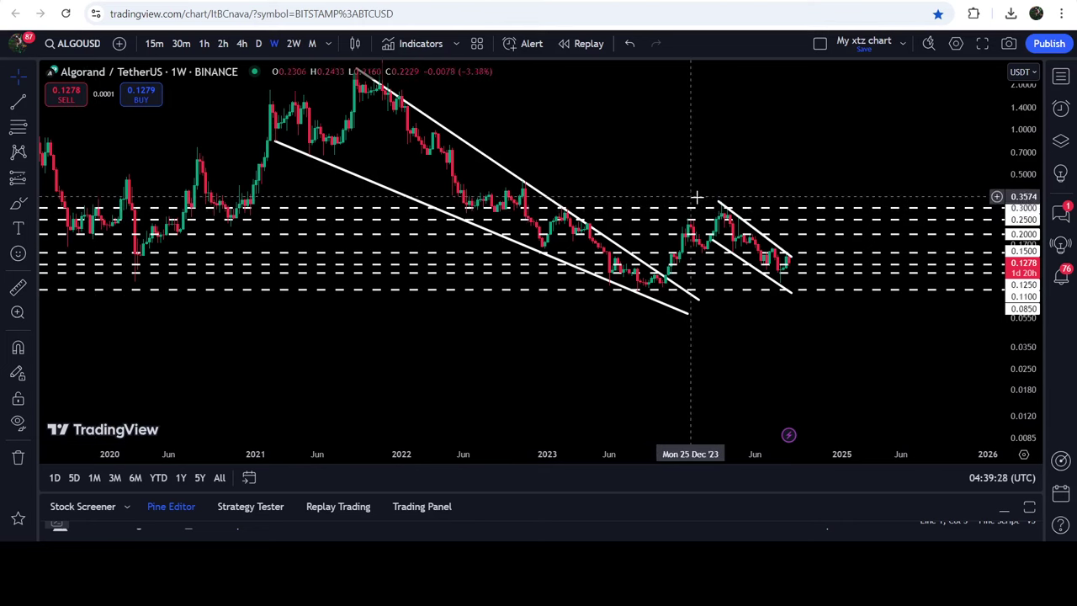
left_click(785, 254)
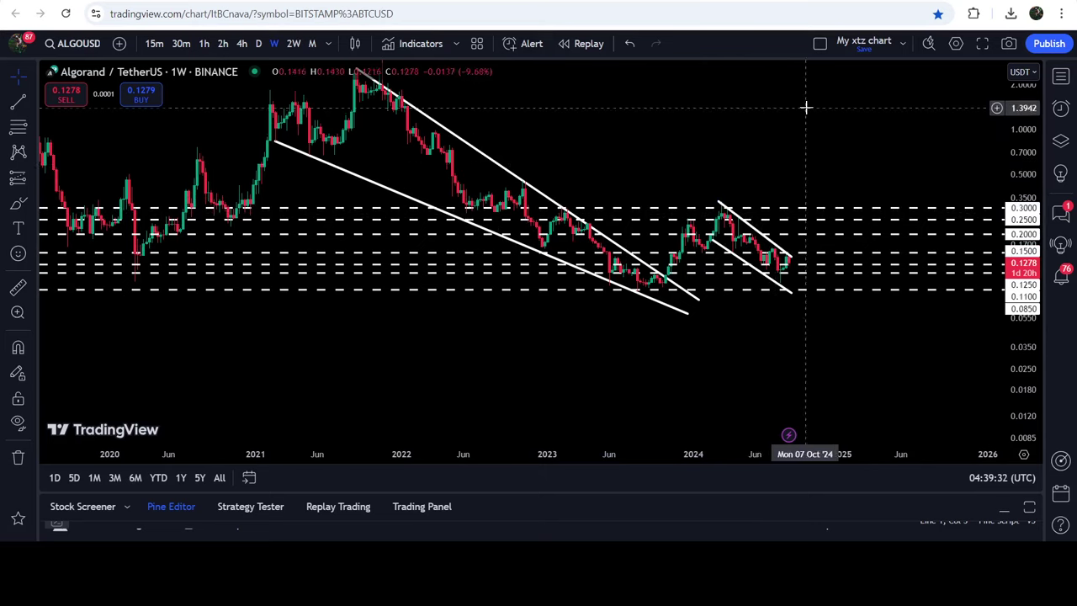
left_click_drag(774, 147, 743, 190)
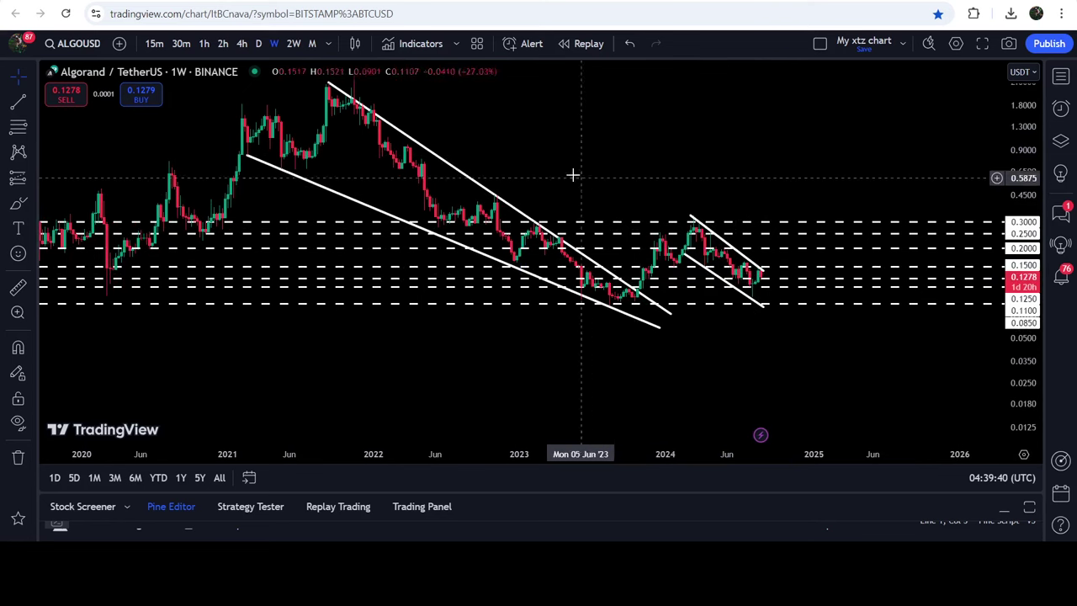
left_click_drag(514, 154, 356, 196)
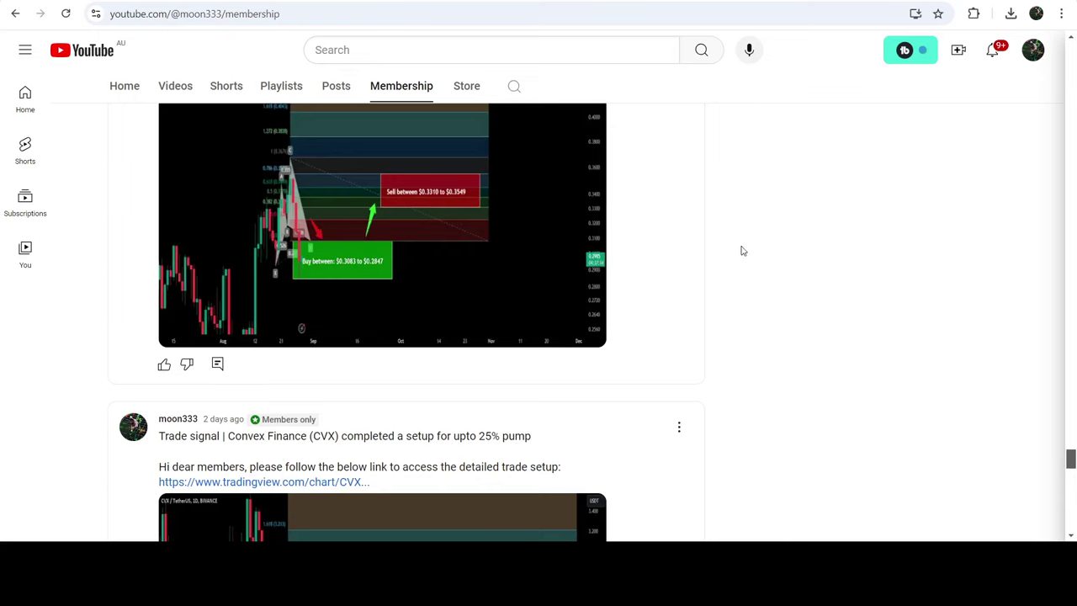
Scroll the Membership page down past the Dogecoin (DOGE) and Curve DAO Token (CRV) posts
scroll(906, 303, "down", 15)
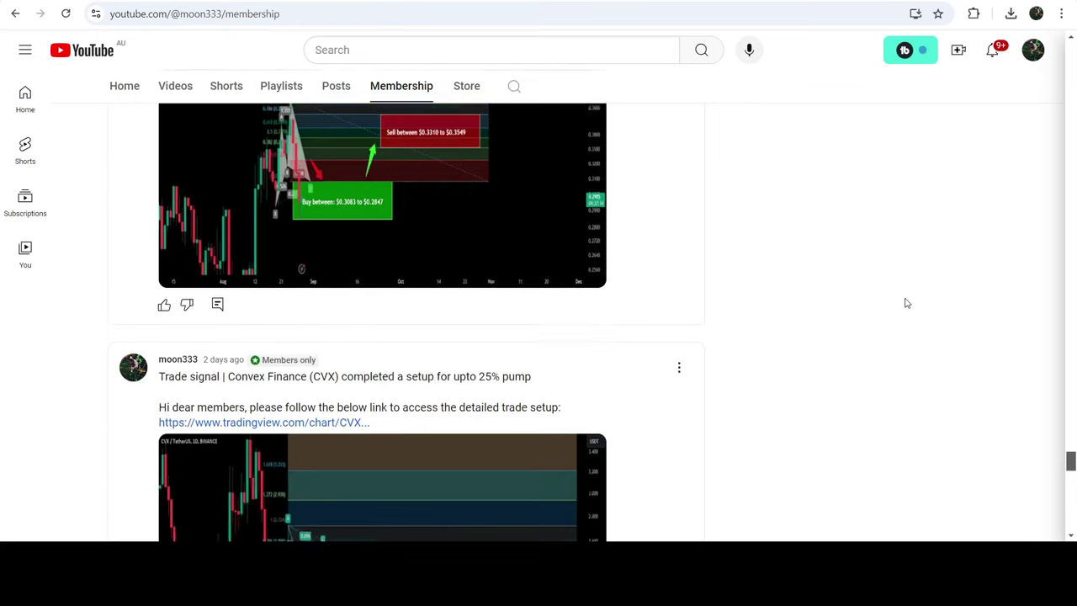
scroll(869, 275, "down", 2)
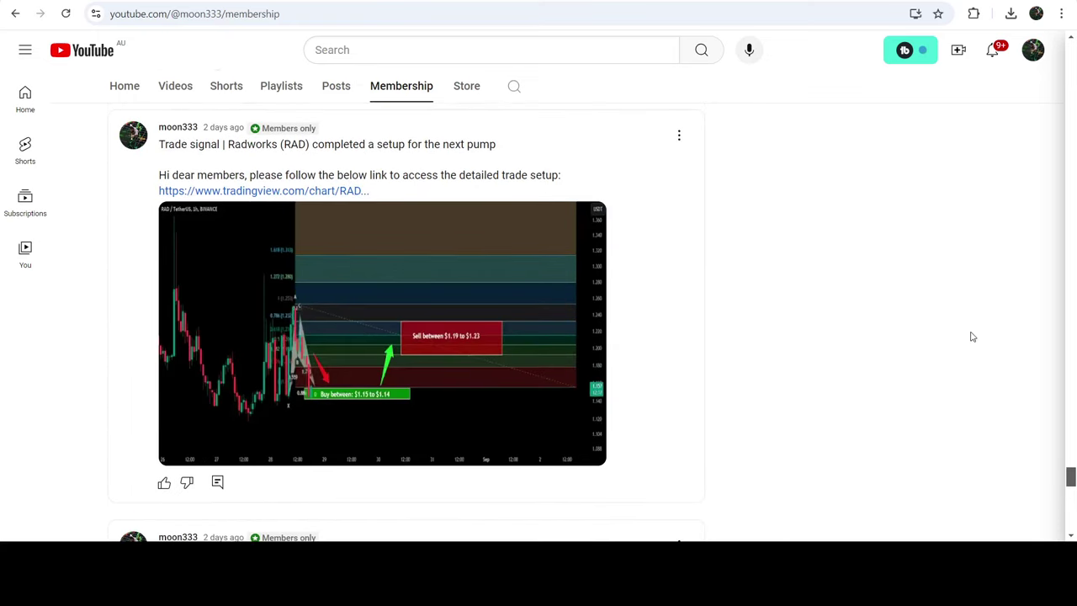
scroll(972, 336, "down", 4)
scroll(962, 338, "down", 9)
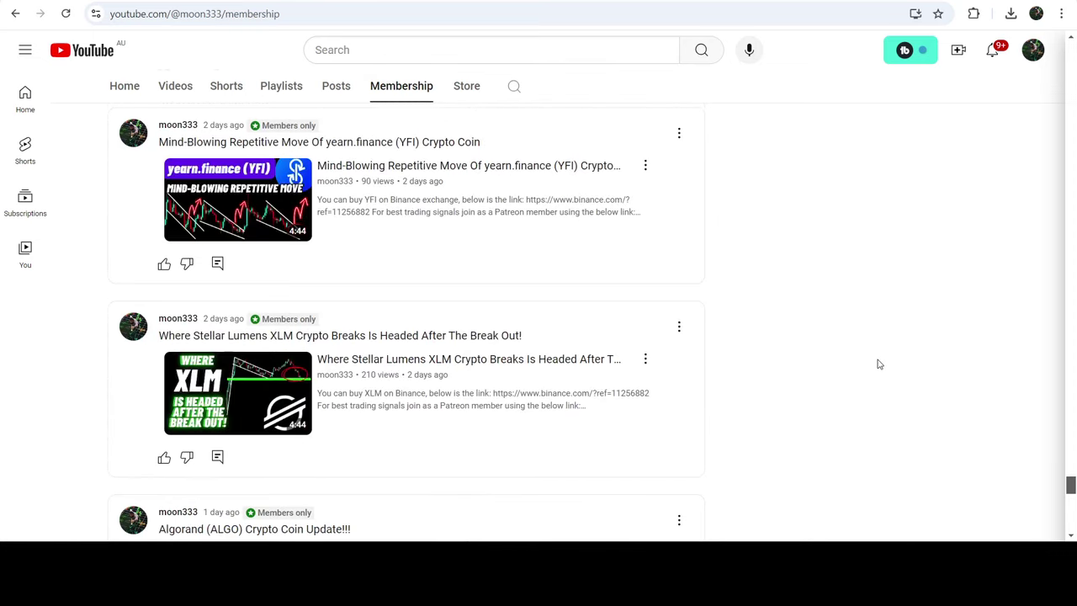
scroll(1048, 462, "down", 4)
scroll(1073, 437, "down", 14)
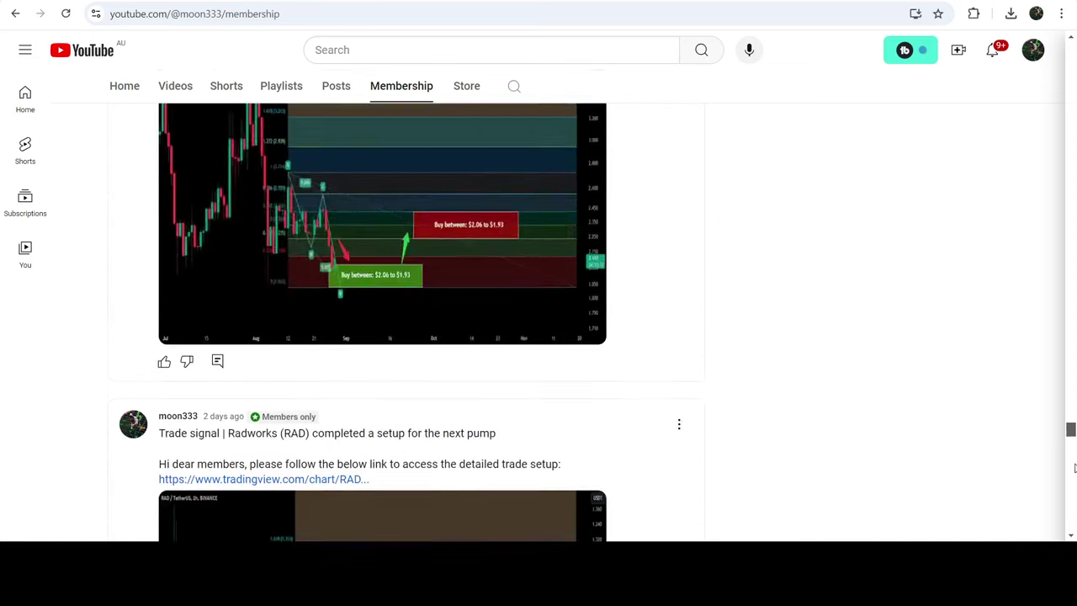
scroll(1074, 503, "down", 12)
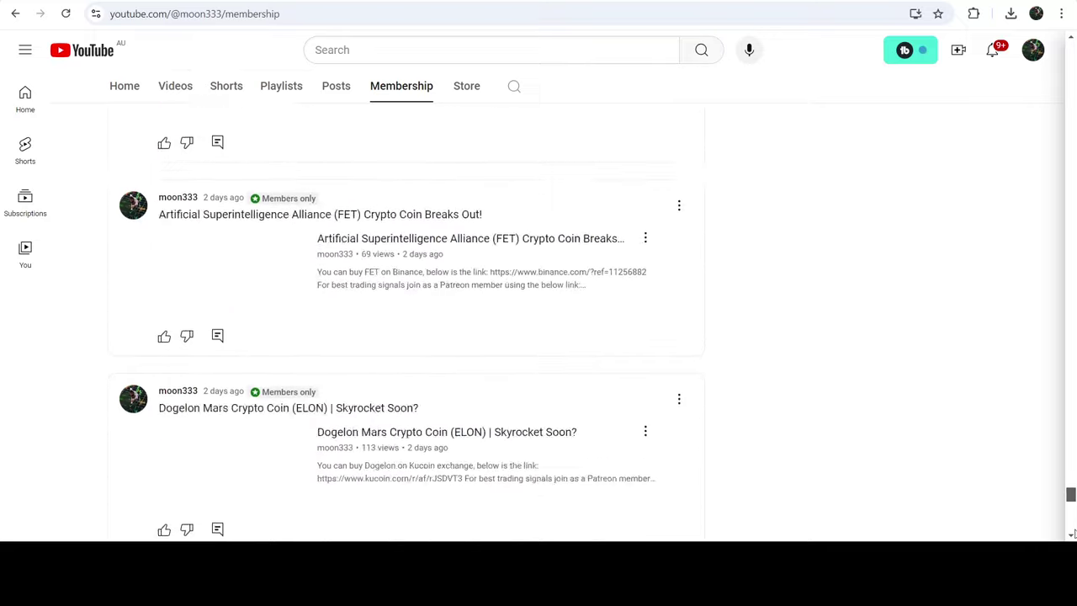
scroll(866, 226, "down", 10)
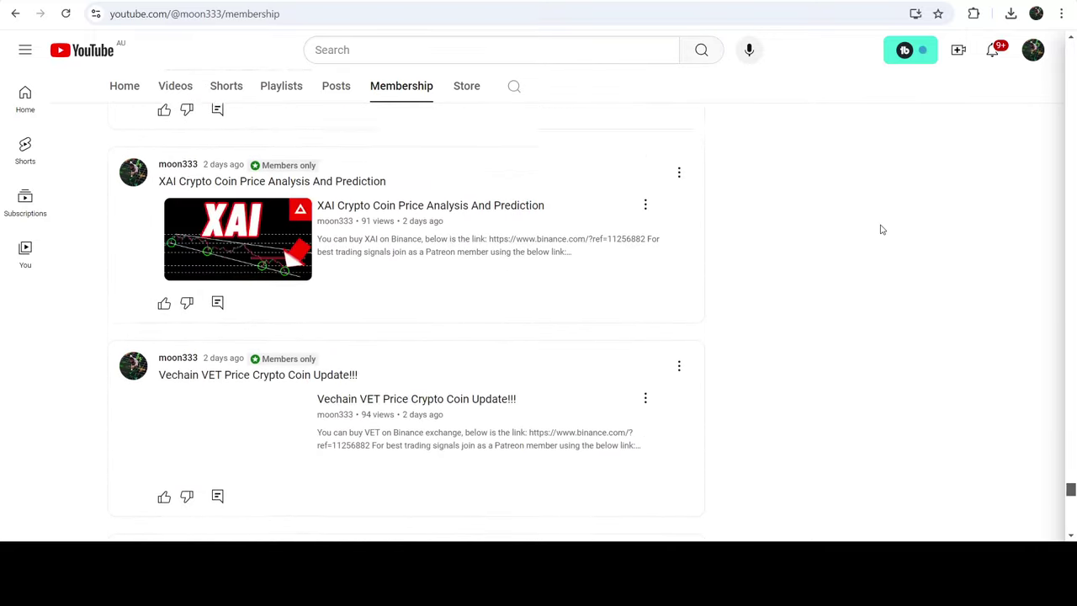
scroll(851, 224, "down", 10)
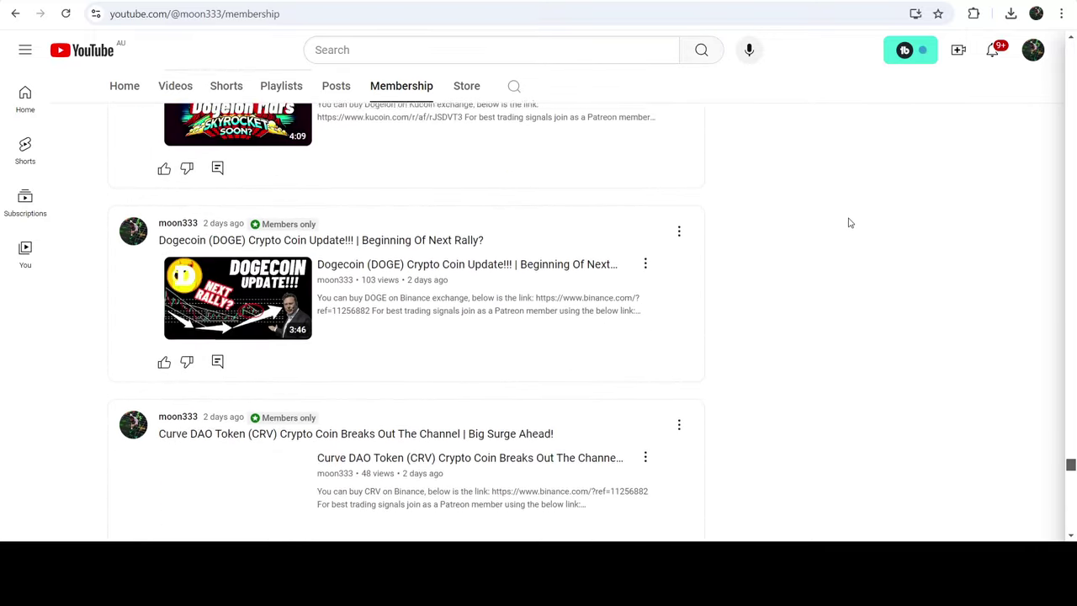